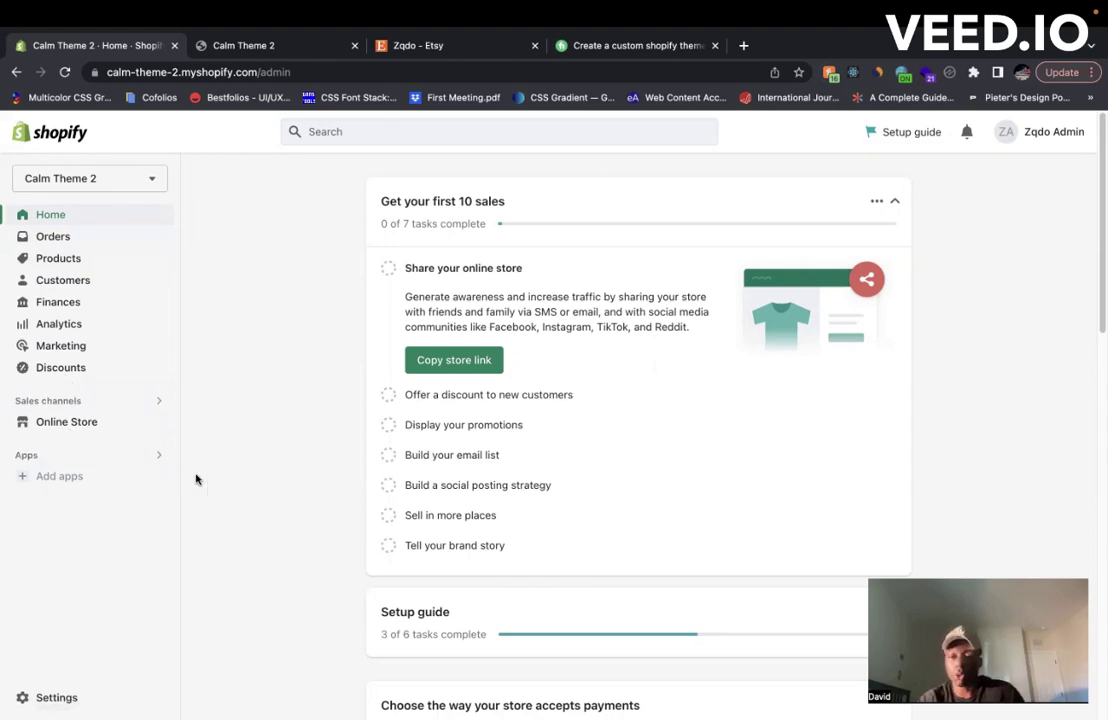
View the store's Orders page and the list of all products.
left_click(53, 238)
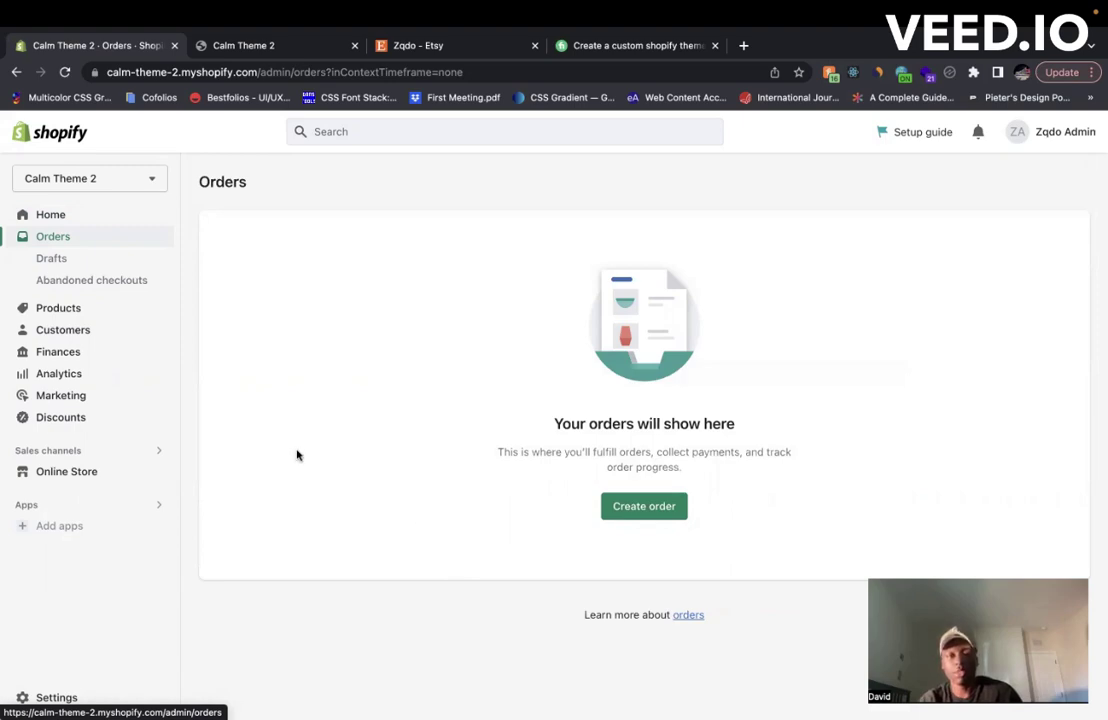
left_click(58, 309)
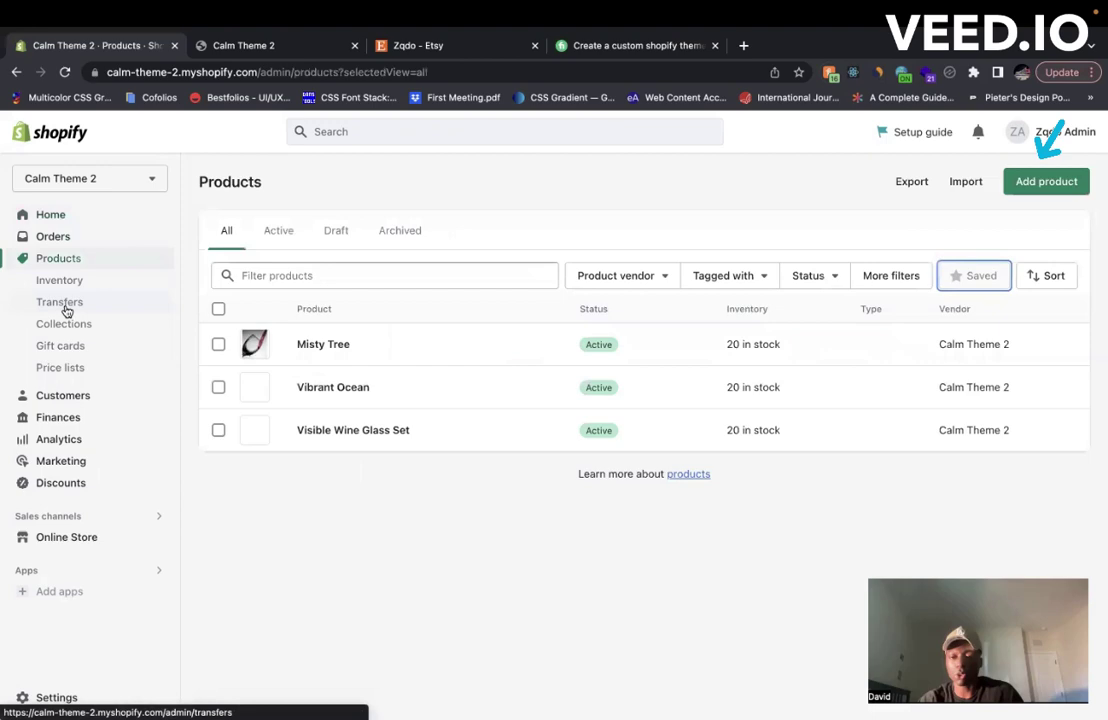
Open a blank form for adding a product and view the available product status options.
left_click(1059, 186)
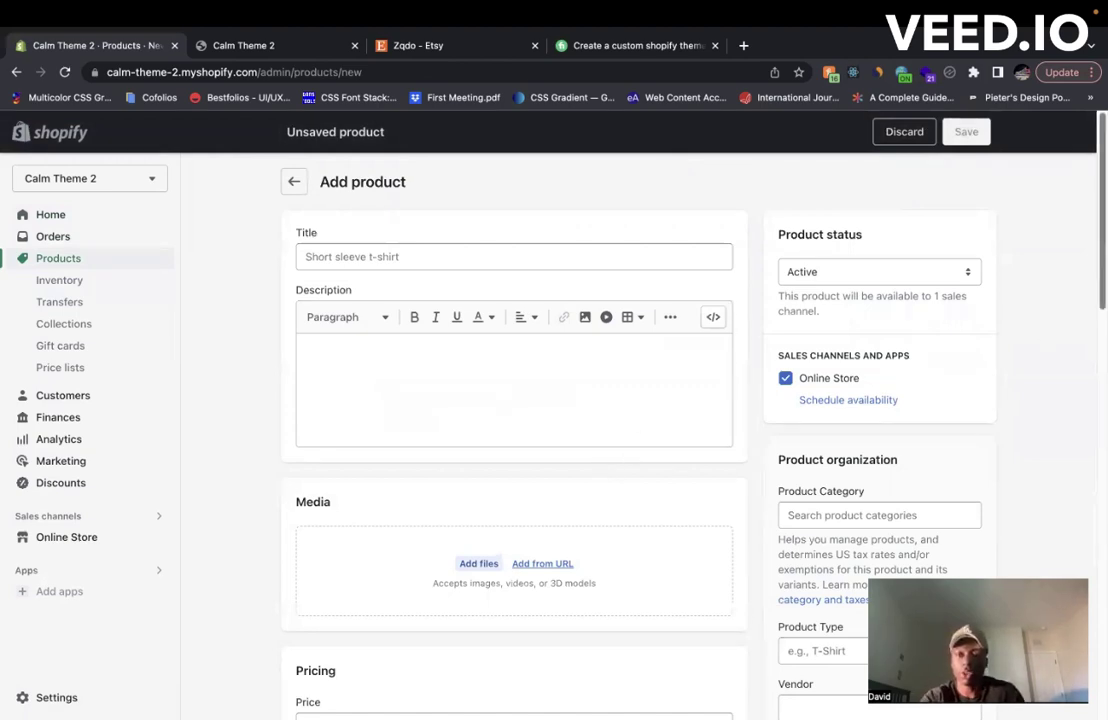
scroll(607, 471, "down", 1)
scroll(607, 471, "up", 1)
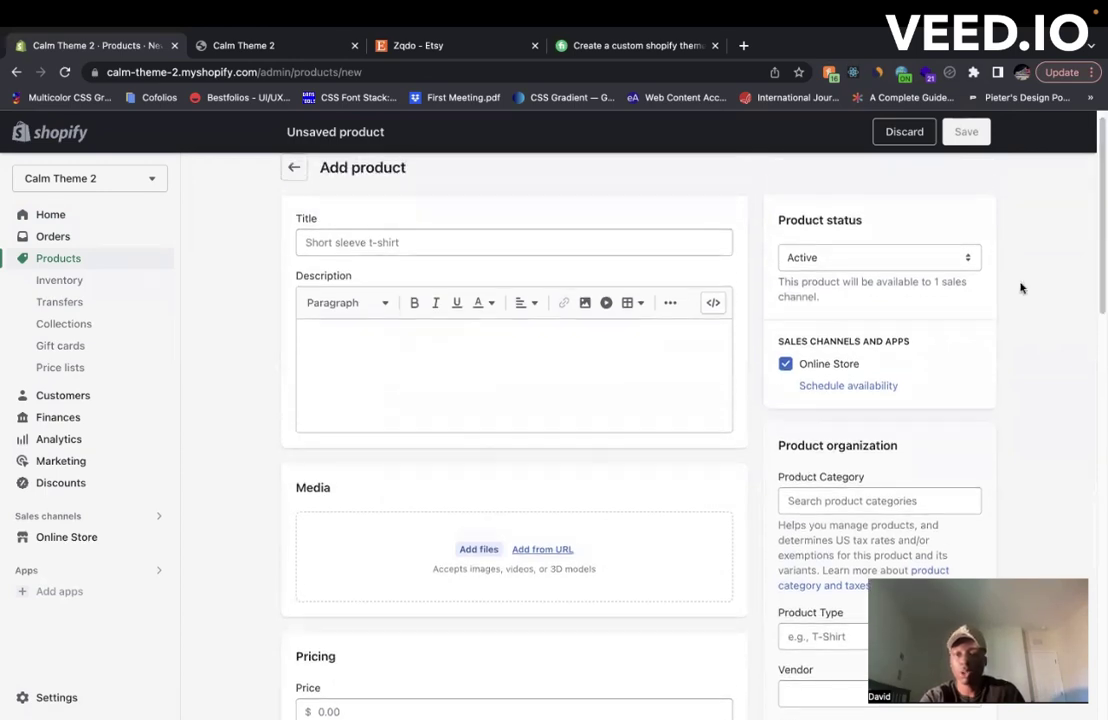
left_click(957, 263)
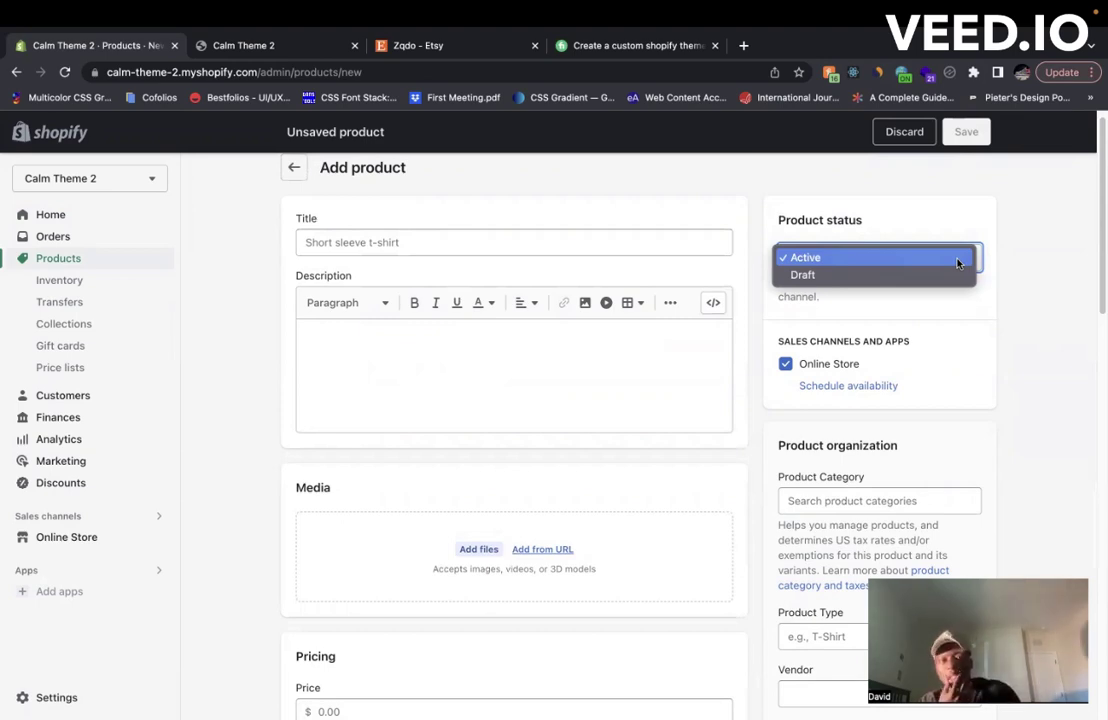
left_click(46, 288)
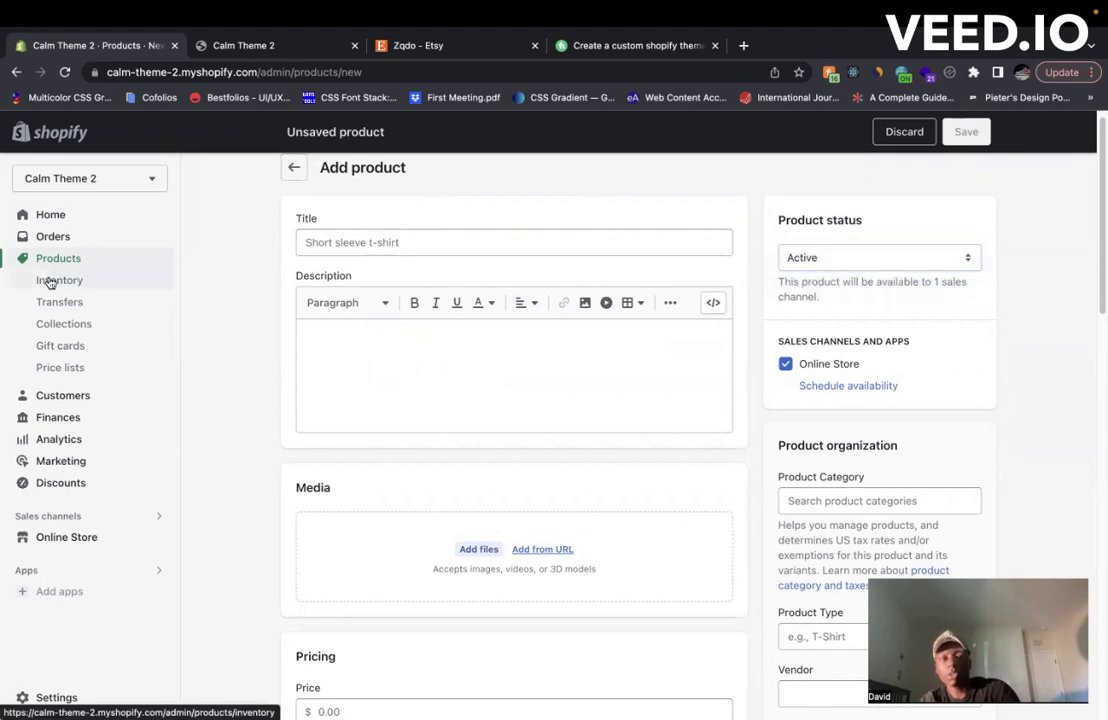
View the inventory quantities of the products and the store's Customers page.
left_click(47, 281)
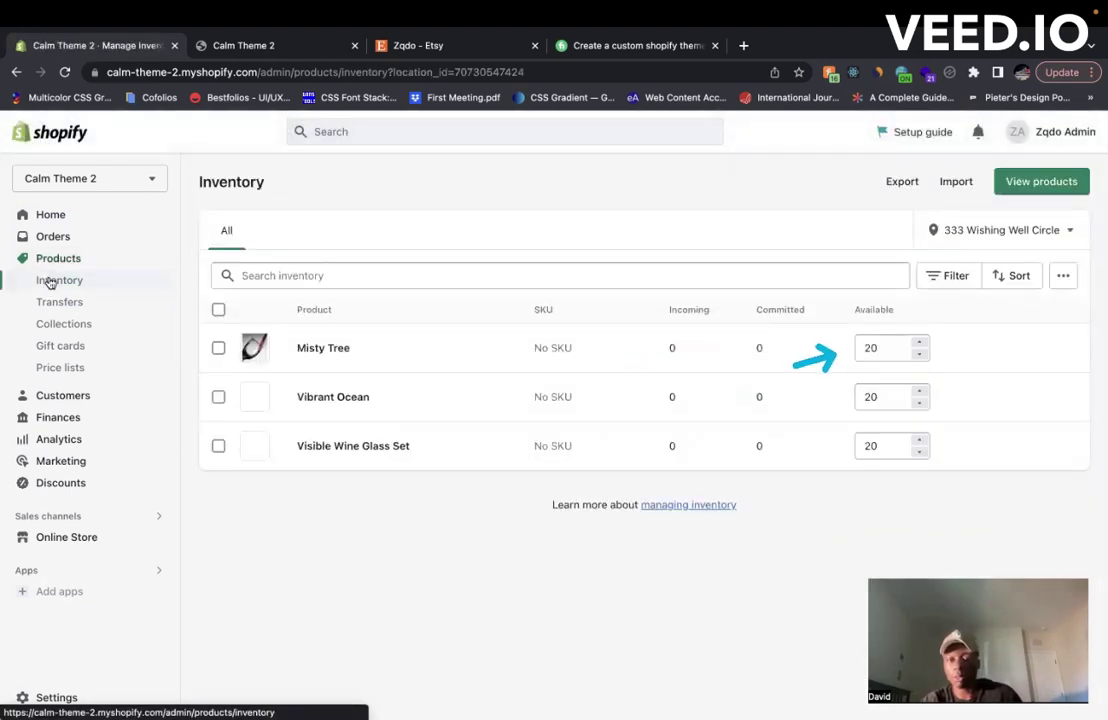
left_click(66, 398)
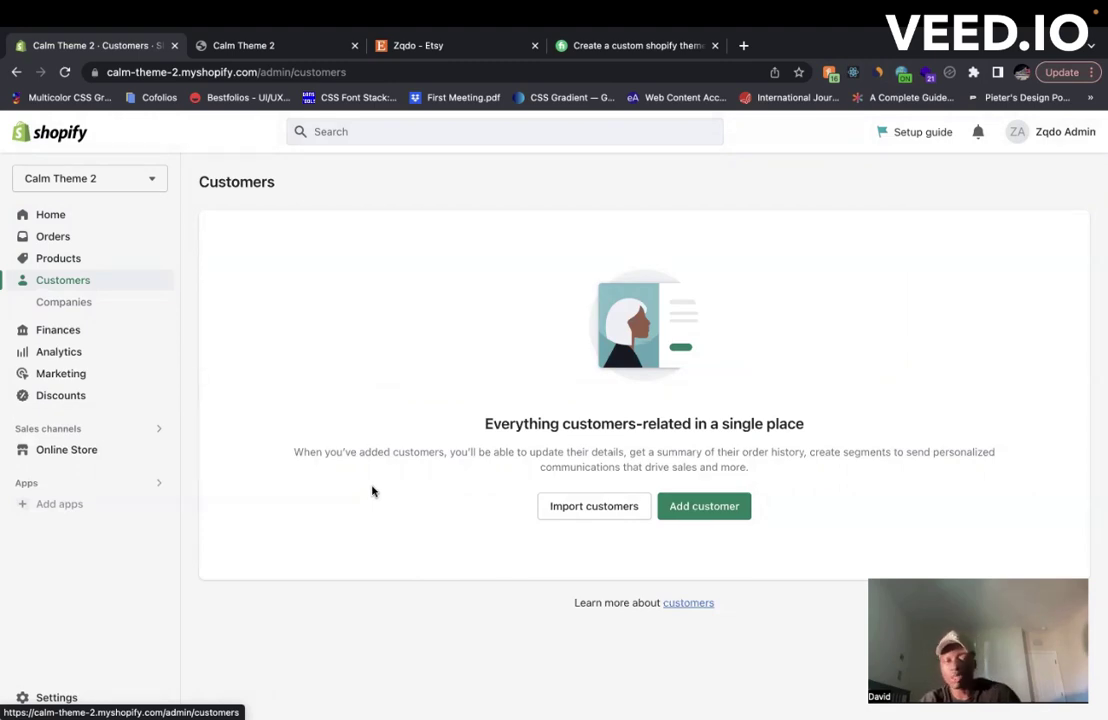
Open the store's analytics dashboard and look through its sales, sessions and conversion reports.
left_click(76, 354)
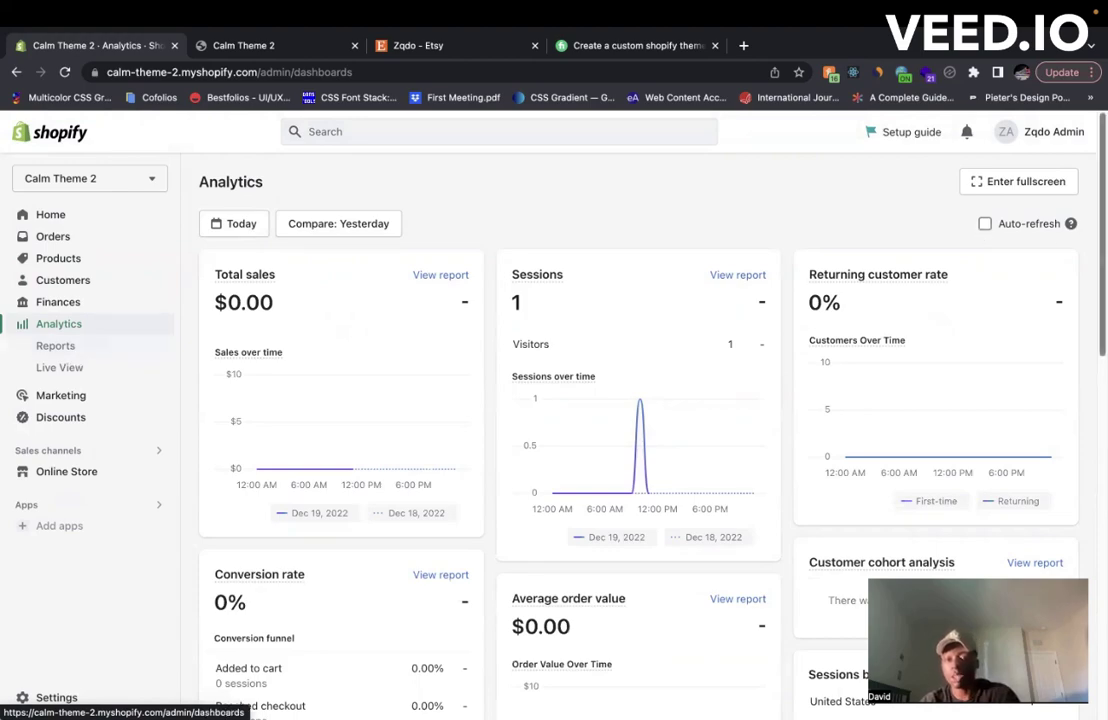
scroll(638, 420, "down", 5)
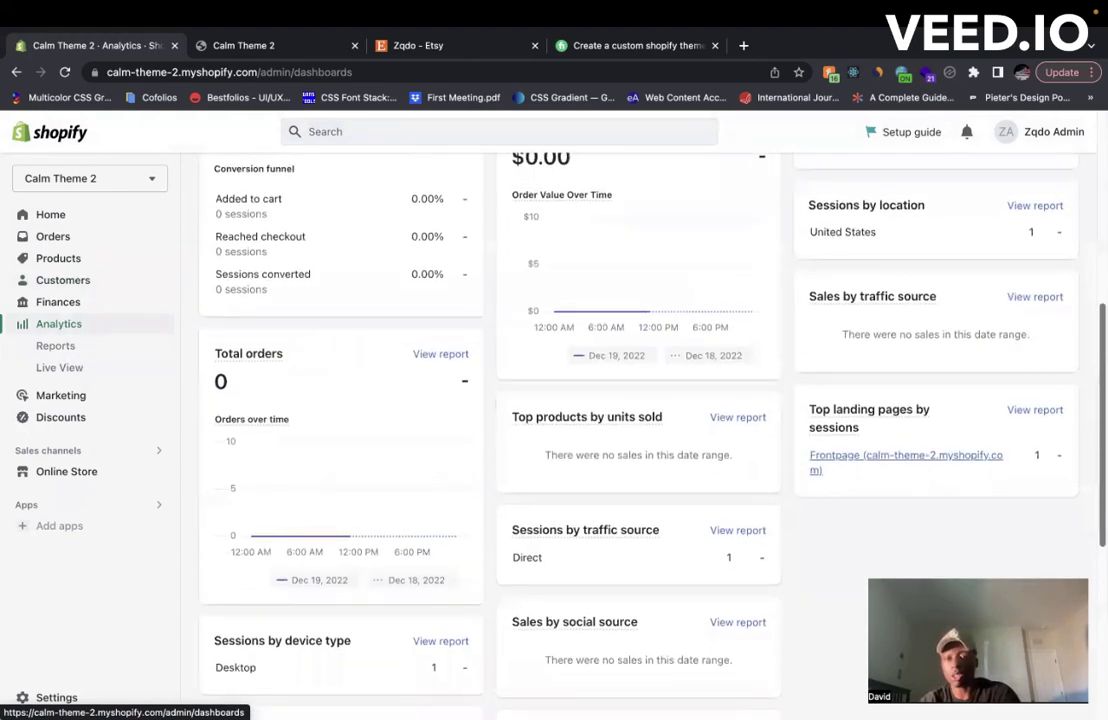
scroll(638, 420, "up", 4)
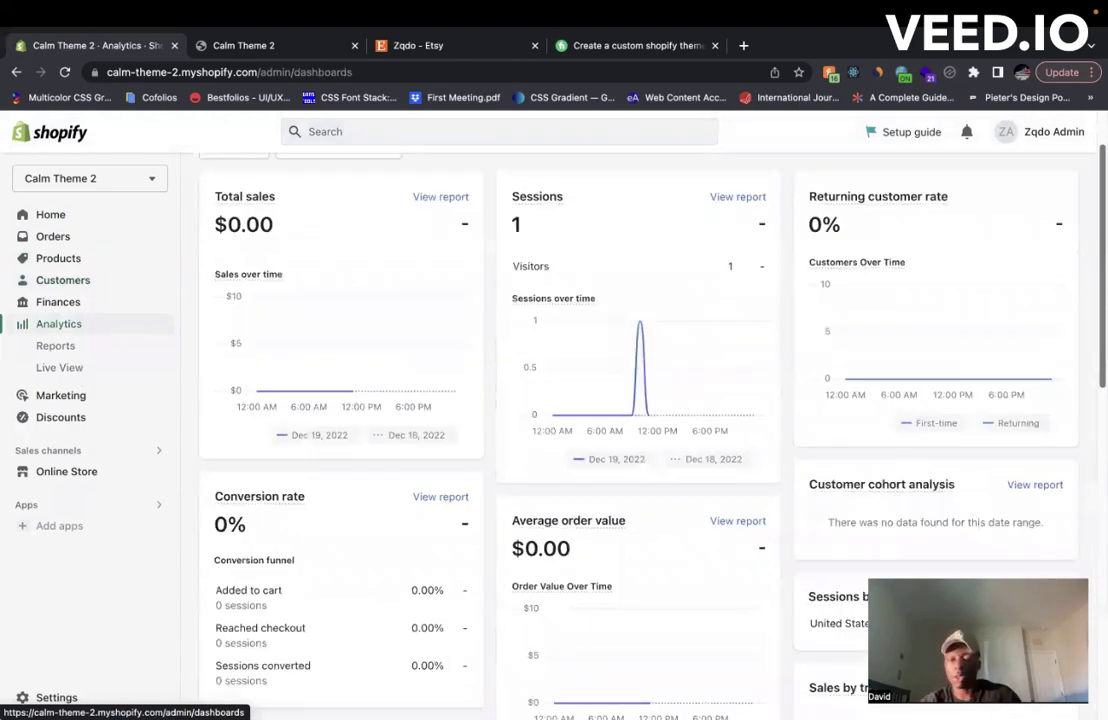
scroll(638, 420, "up", 1)
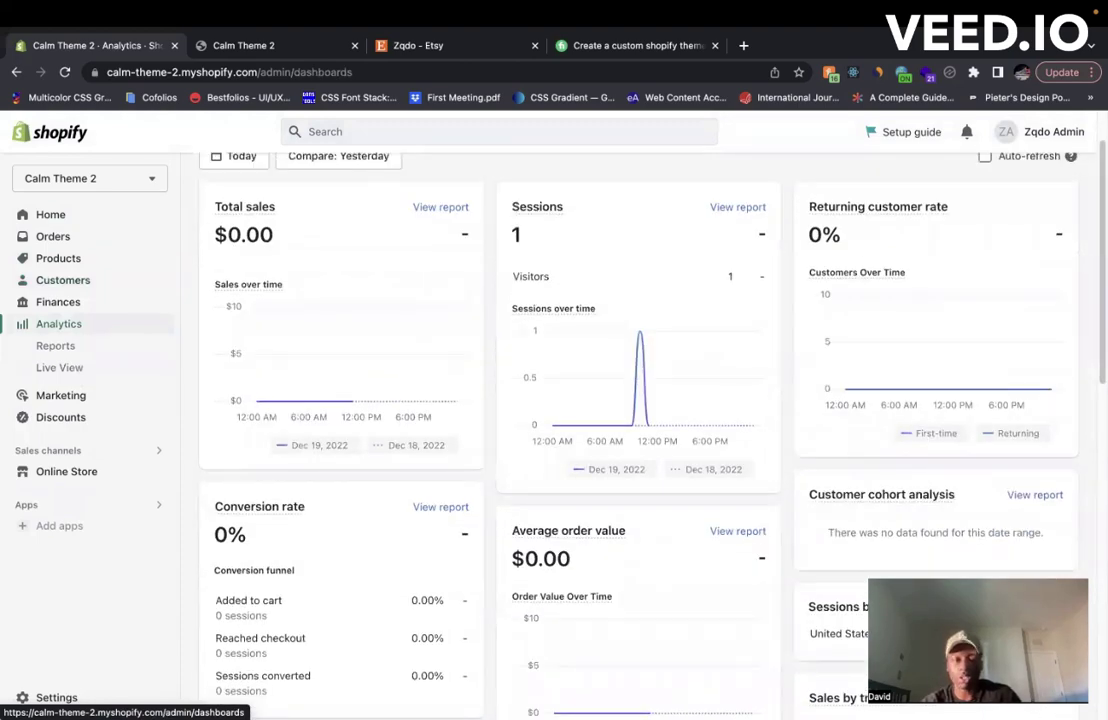
View the online store's current theme and the other themes in its theme library.
left_click(90, 475)
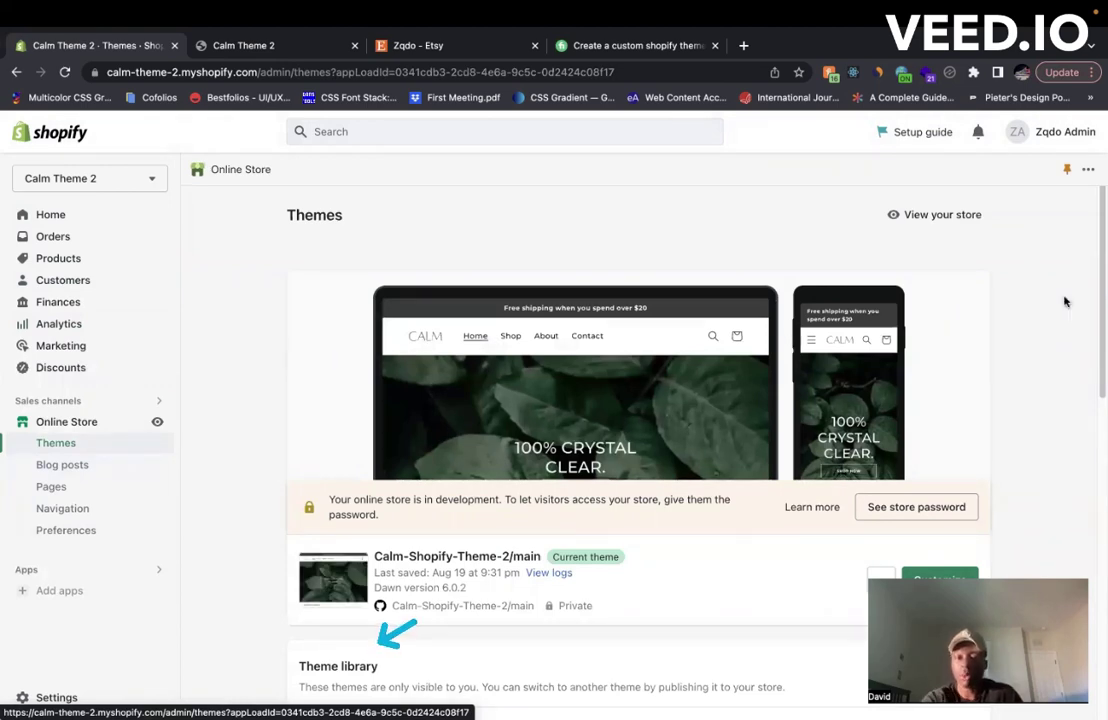
scroll(808, 456, "down", 5)
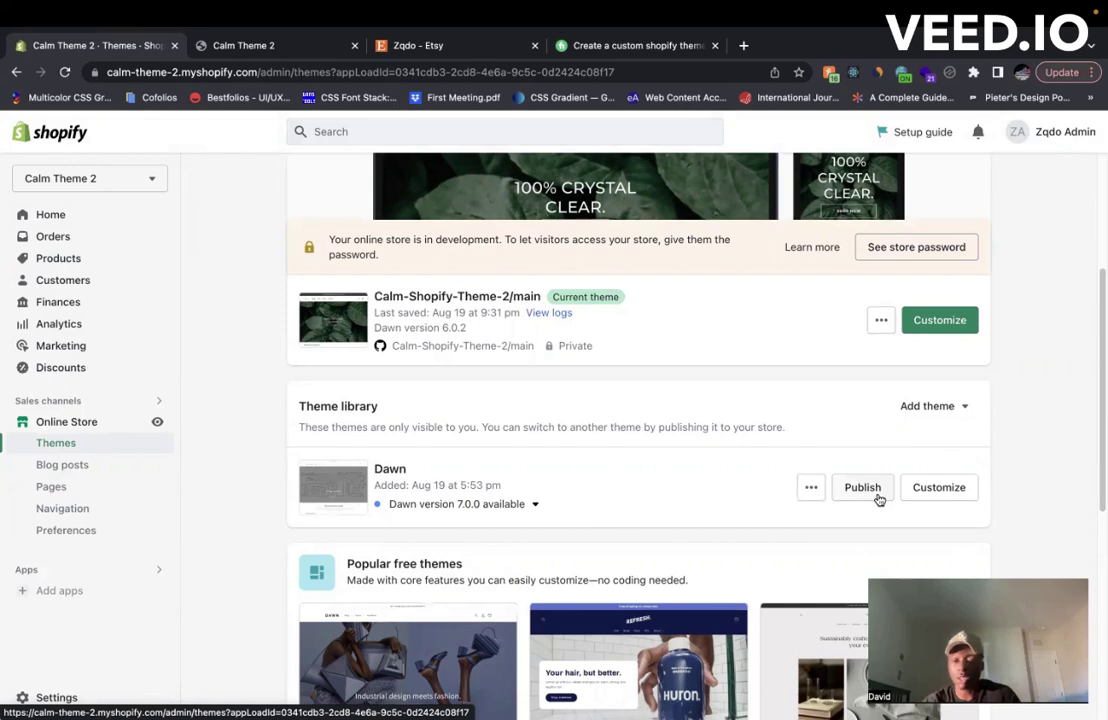
Open the current theme for customization, view the settings of the Hero One section showing 100% CRYSTAL CLEAR, and exit the editor.
left_click(955, 324)
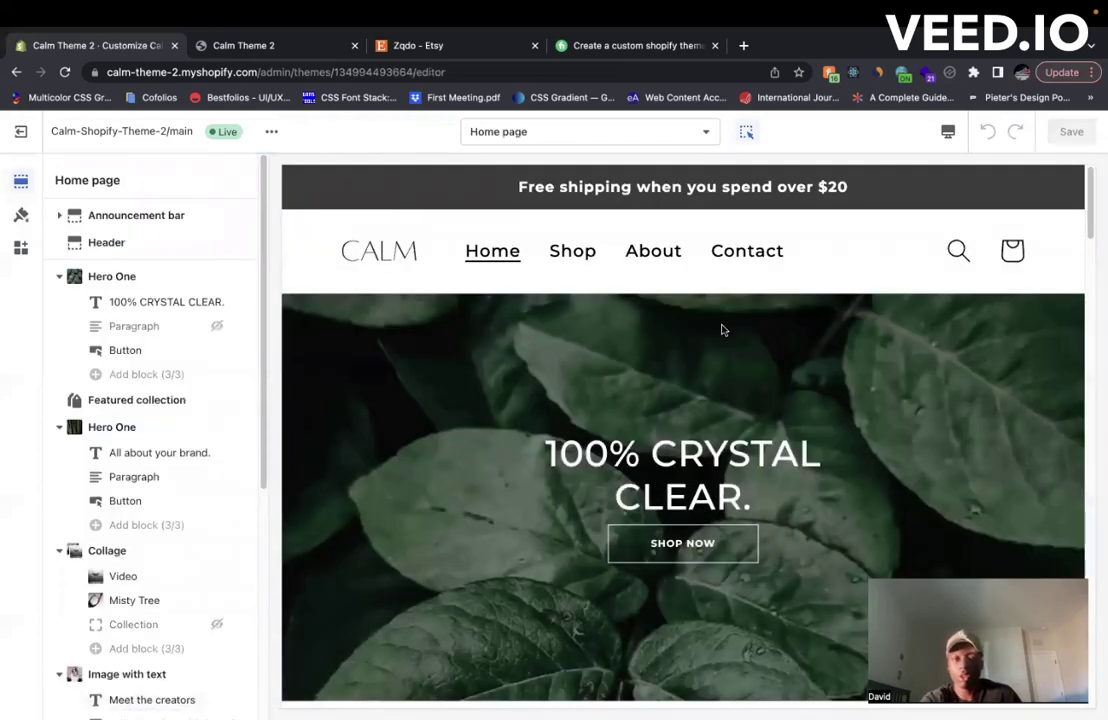
left_click(470, 315)
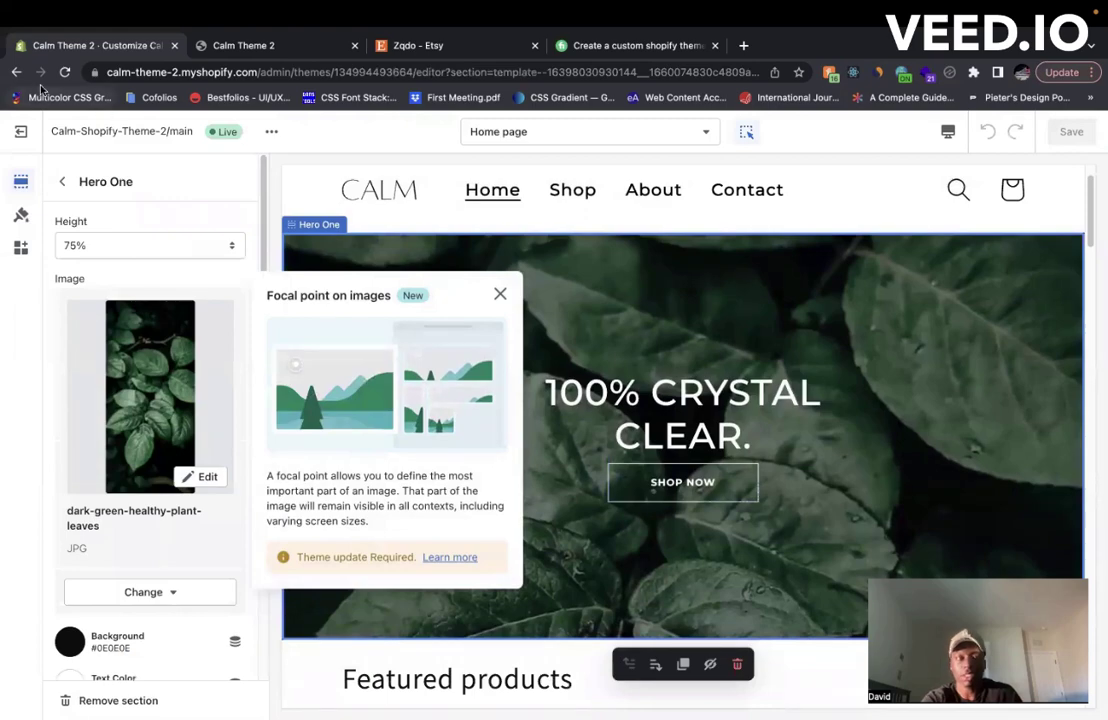
left_click(20, 131)
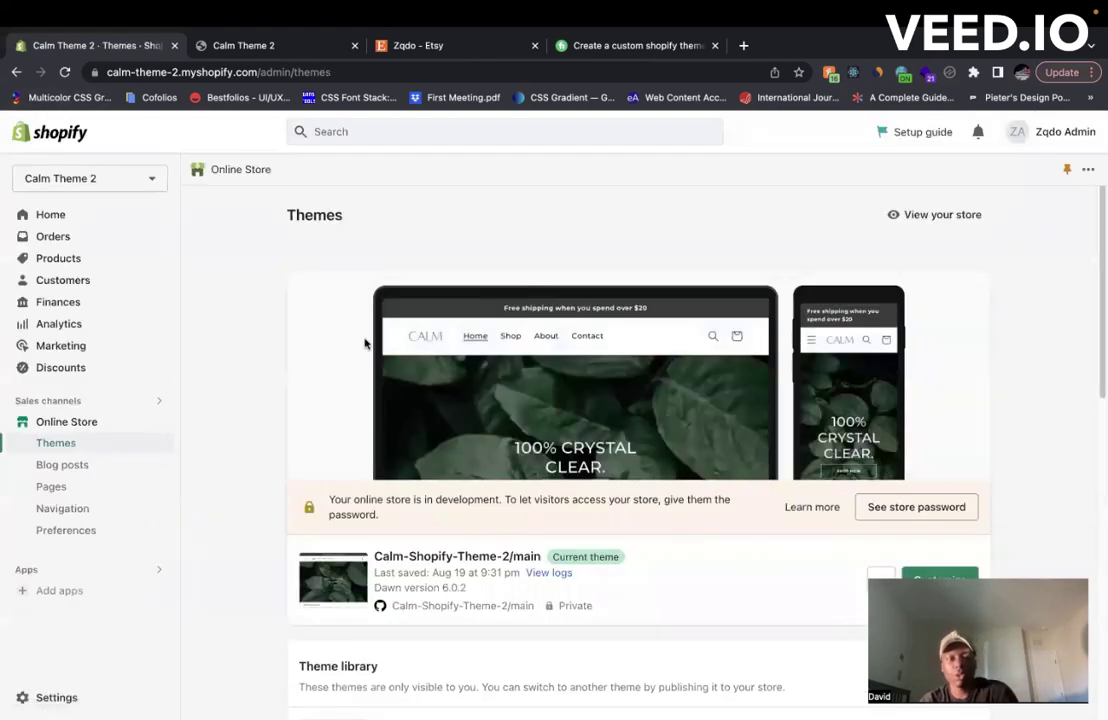
View the online store's navigation menus and its pages, including the blank form for adding a page.
left_click(64, 509)
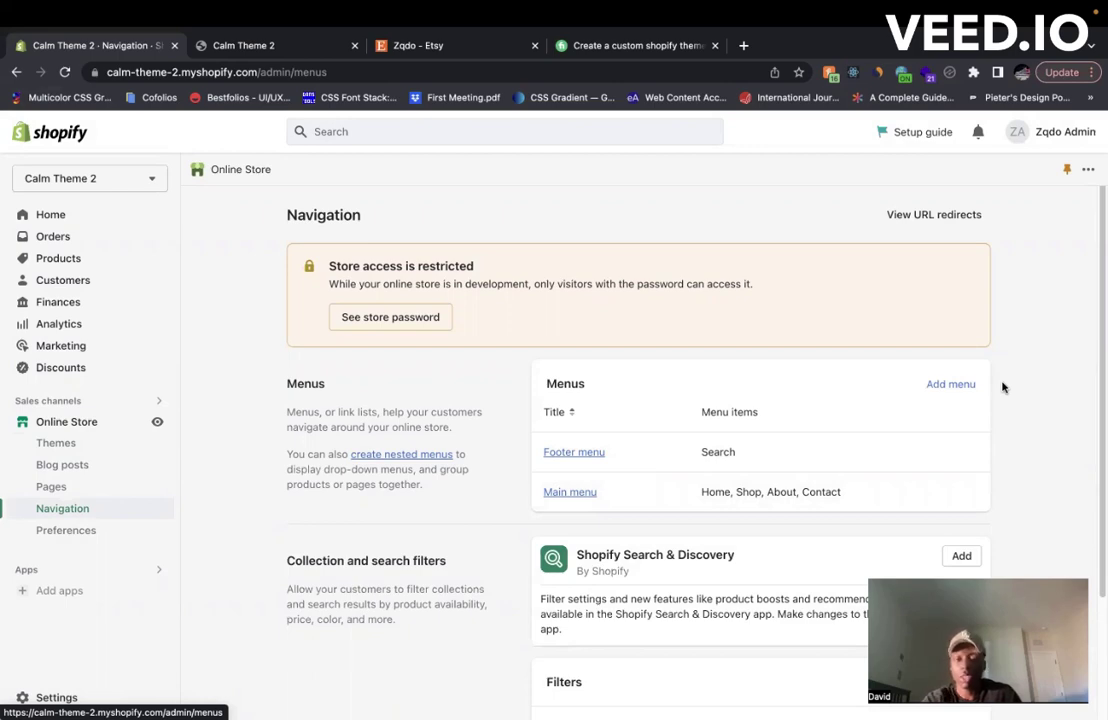
left_click(64, 488)
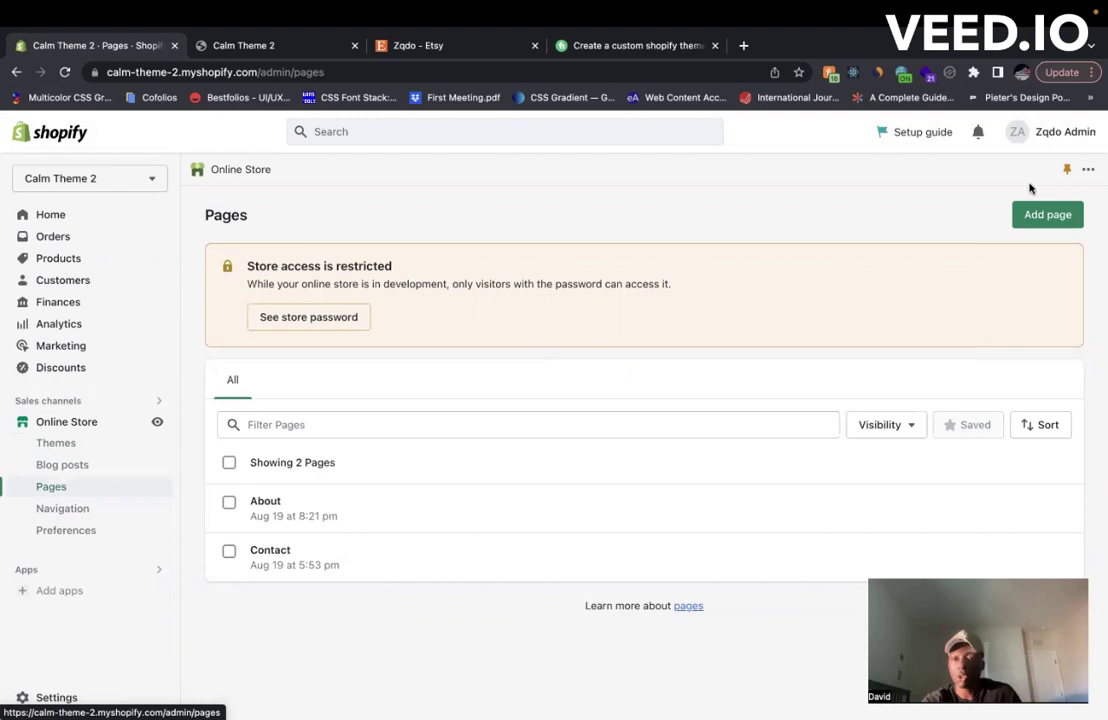
left_click(1058, 215)
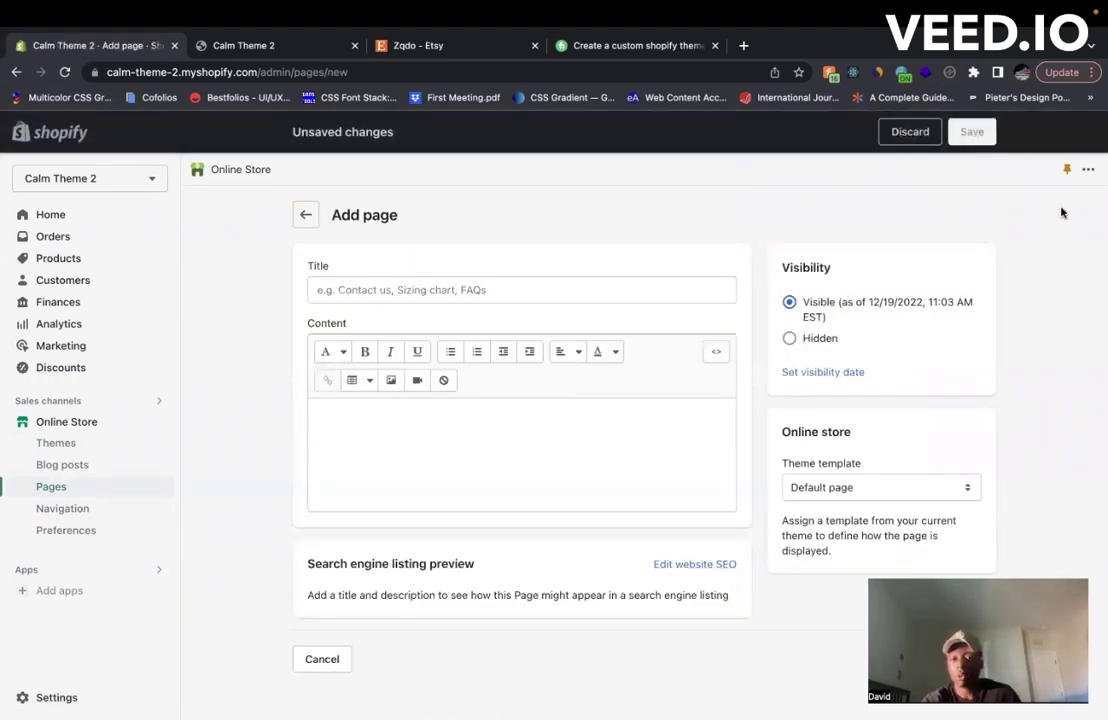
left_click(305, 214)
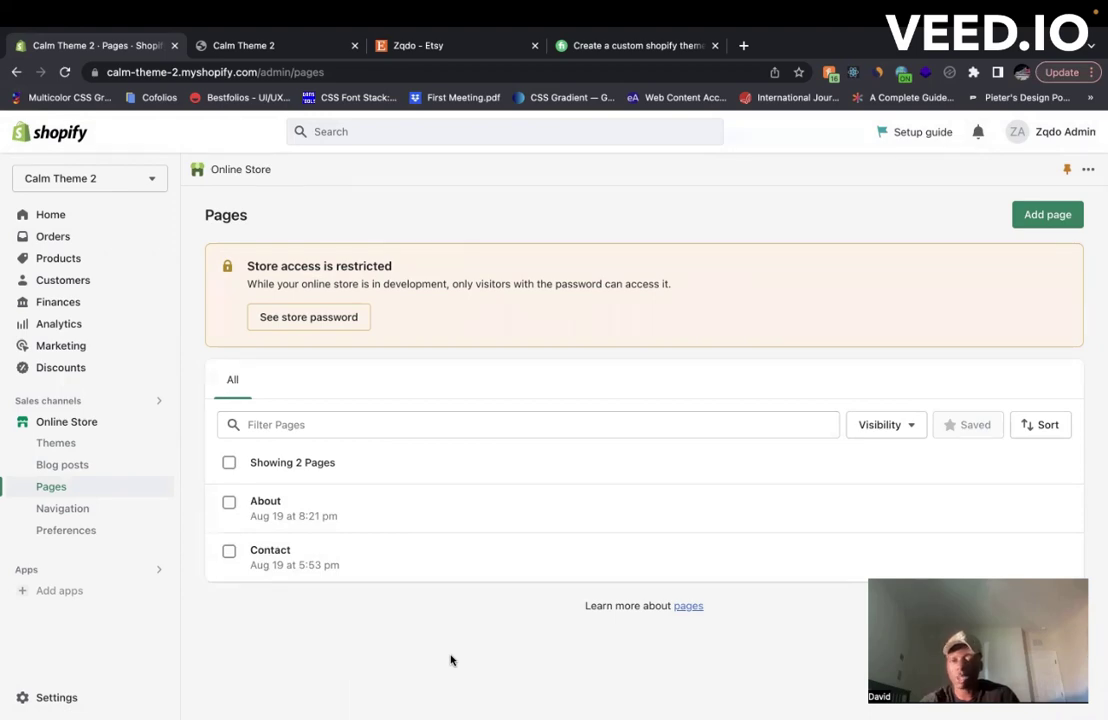
View the Zqdo theme listings on Etsy and look through the Calm Theme 2 storefront home page down to the email sign-up.
left_click(447, 48)
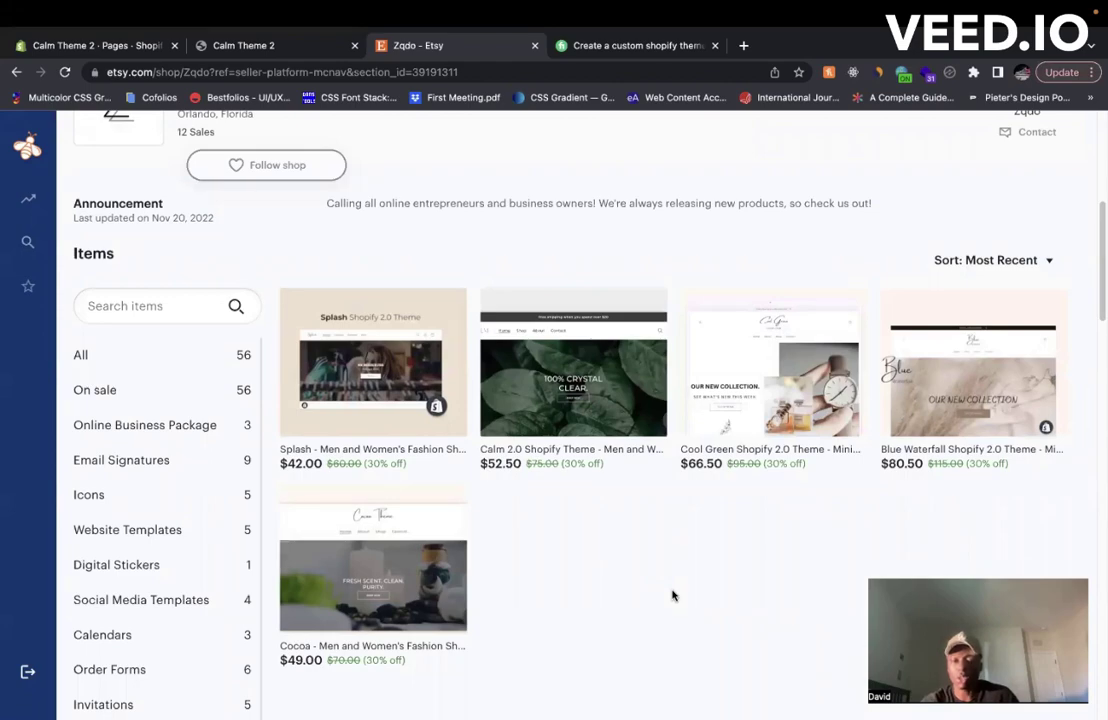
left_click(232, 42)
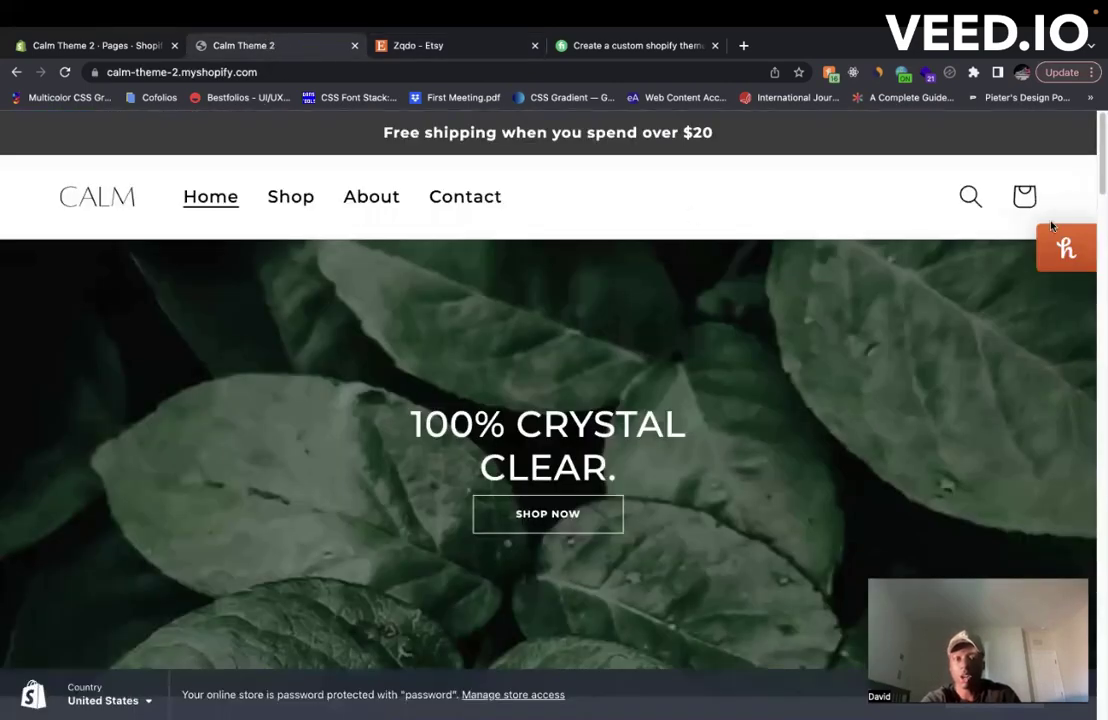
left_click(1062, 246)
scroll(548, 400, "down", 3)
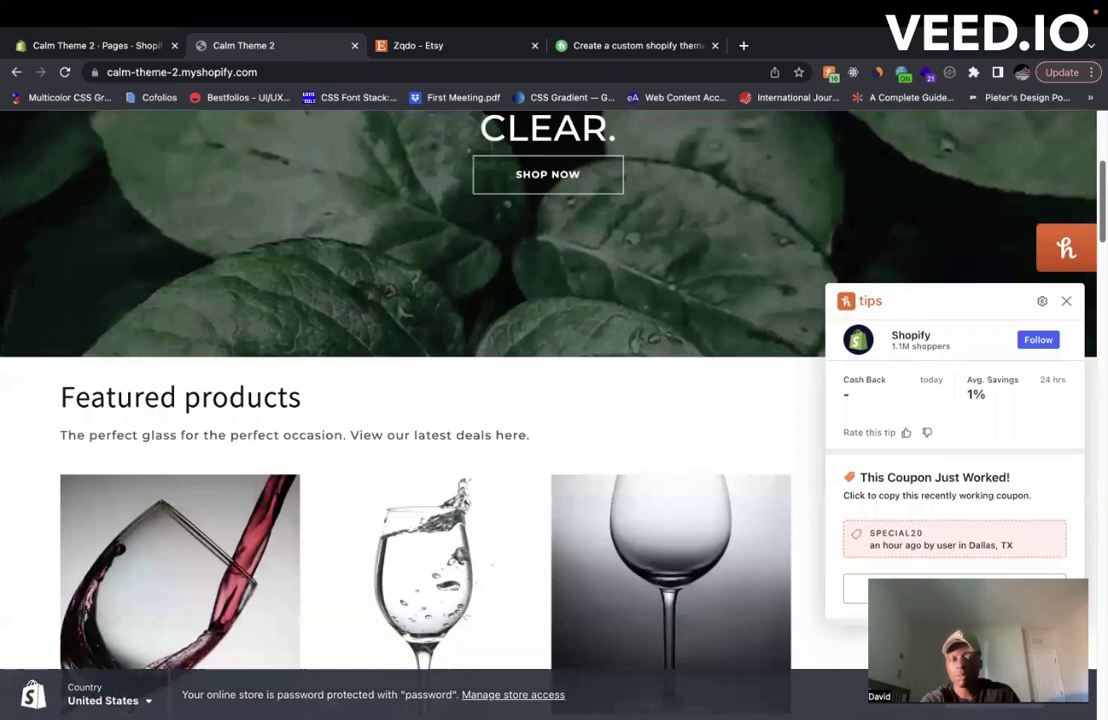
scroll(478, 400, "down", 1)
scroll(478, 400, "down", 3)
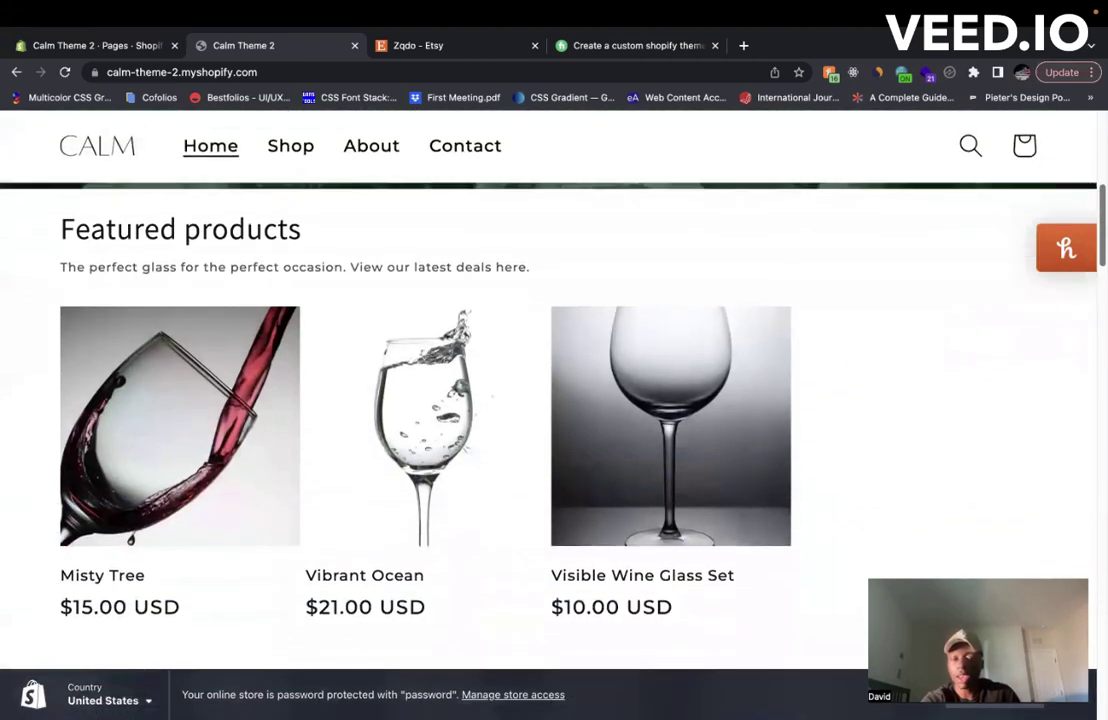
scroll(548, 400, "down", 5)
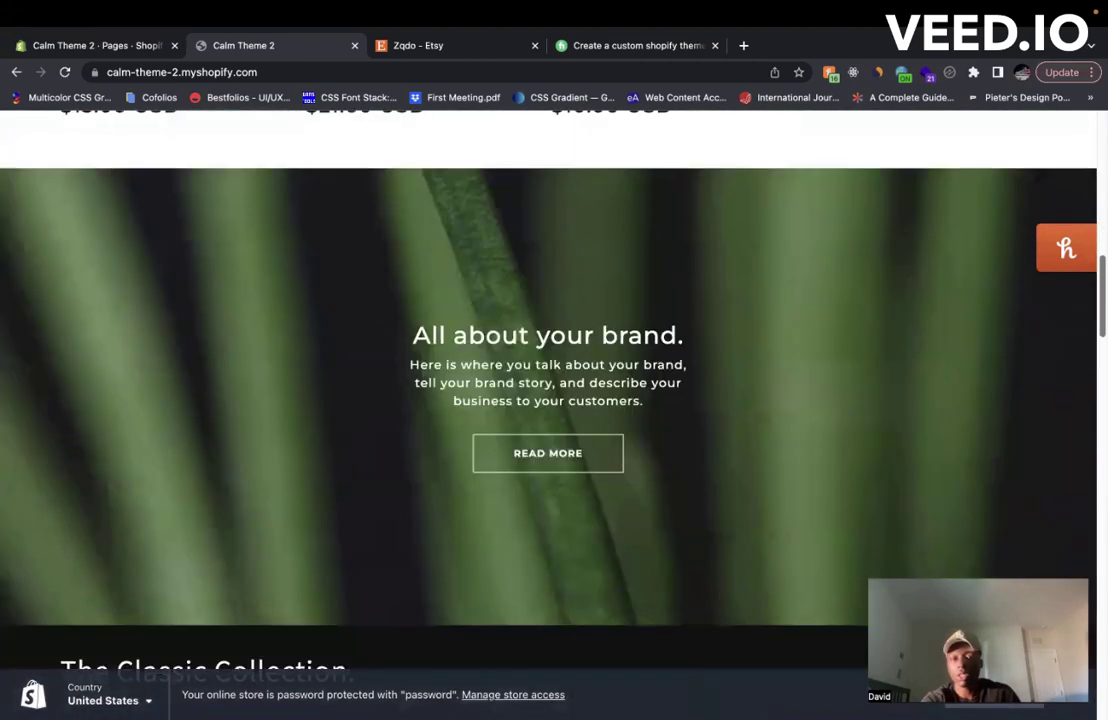
scroll(548, 400, "down", 3)
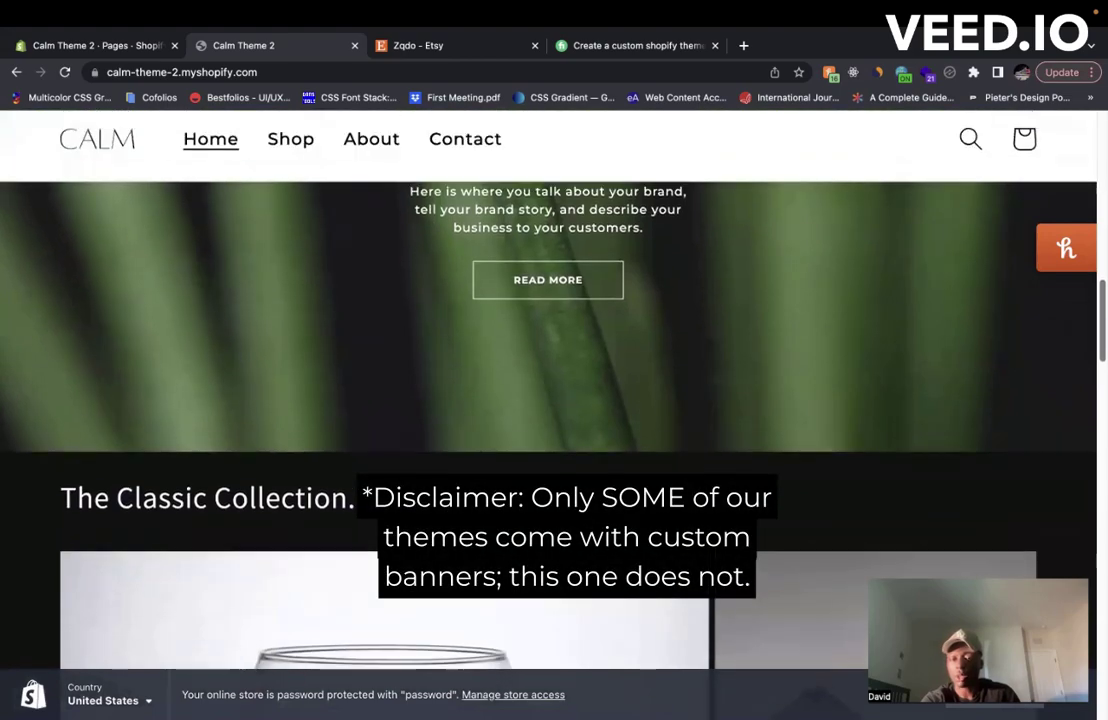
scroll(548, 360, "up", 1)
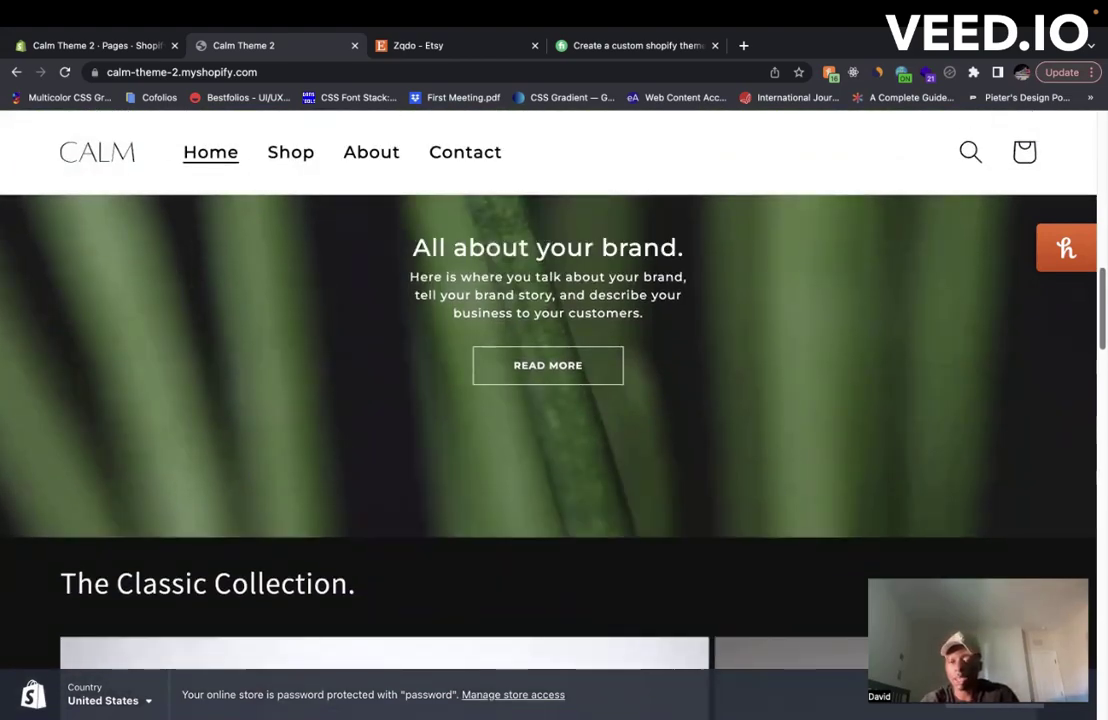
scroll(548, 400, "down", 9)
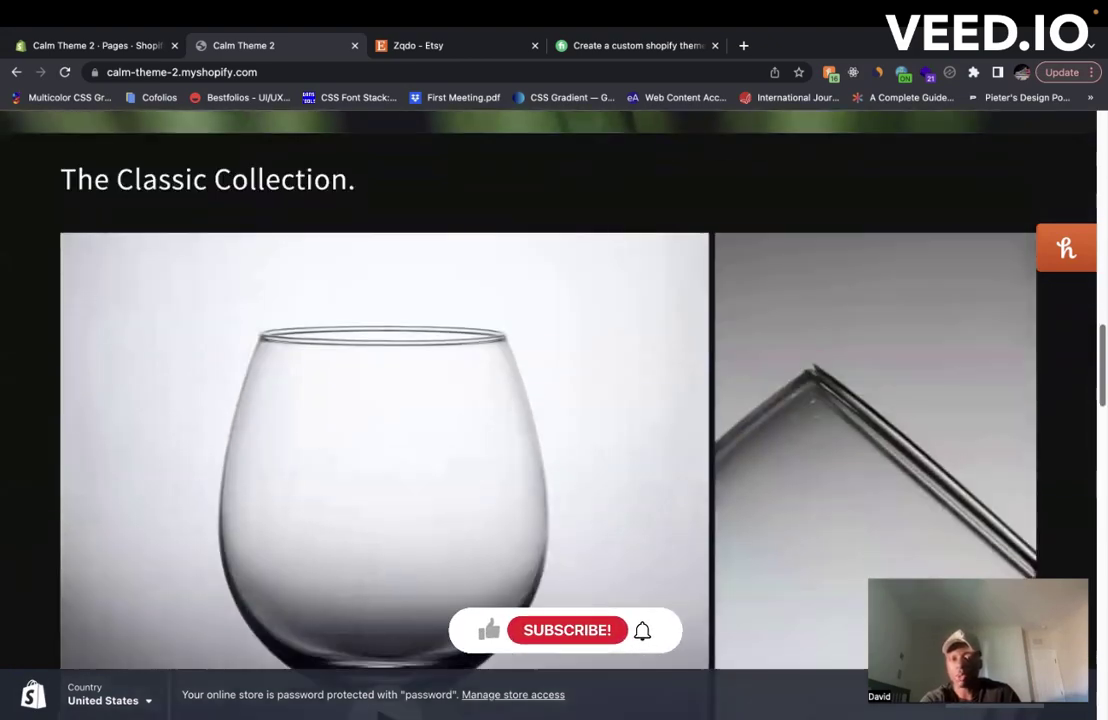
scroll(548, 400, "down", 10)
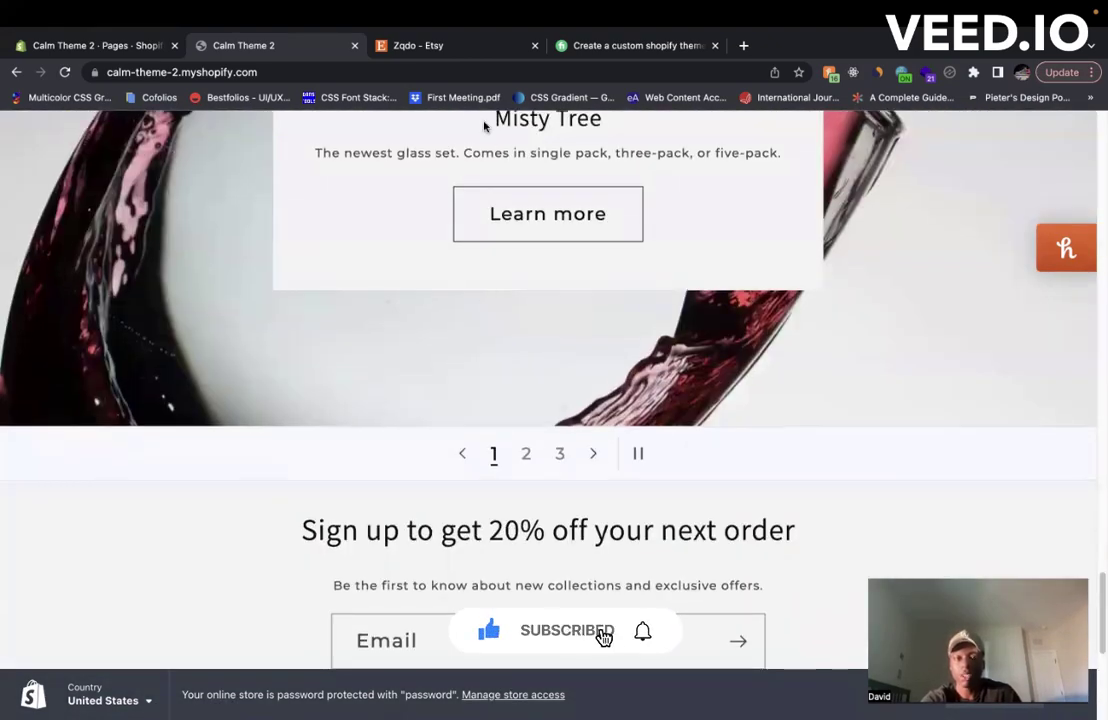
Switch back to the Zqdo Etsy listings and open the Fiverr gig for creating a custom Shopify theme.
left_click(452, 45)
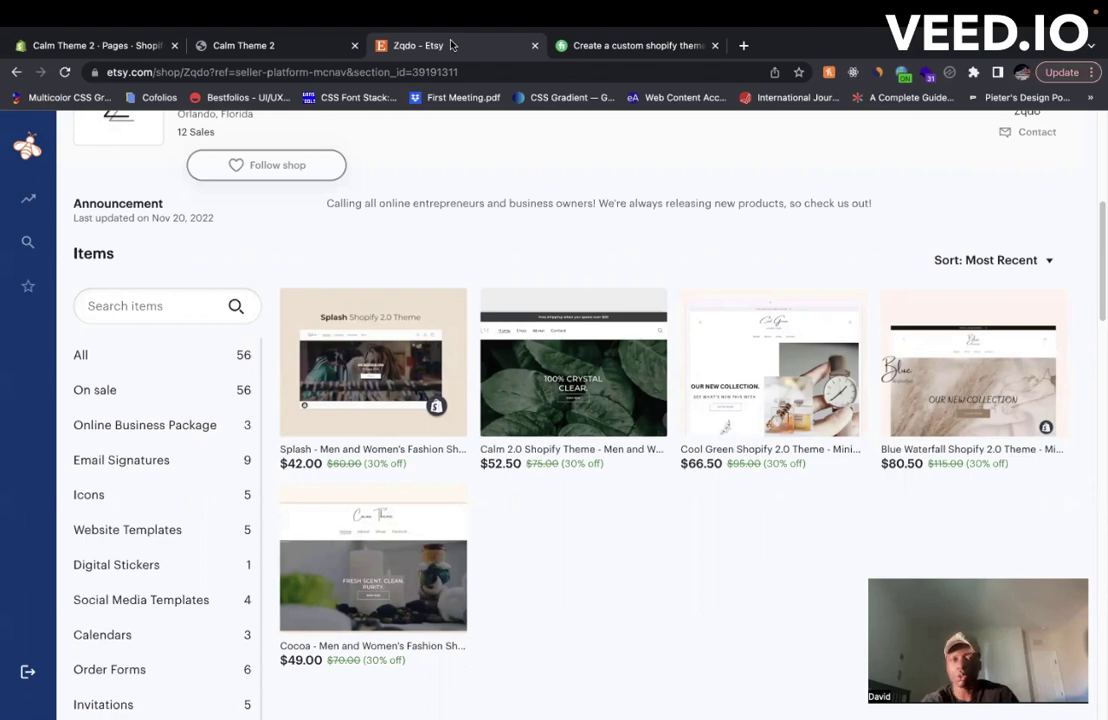
left_click(615, 67)
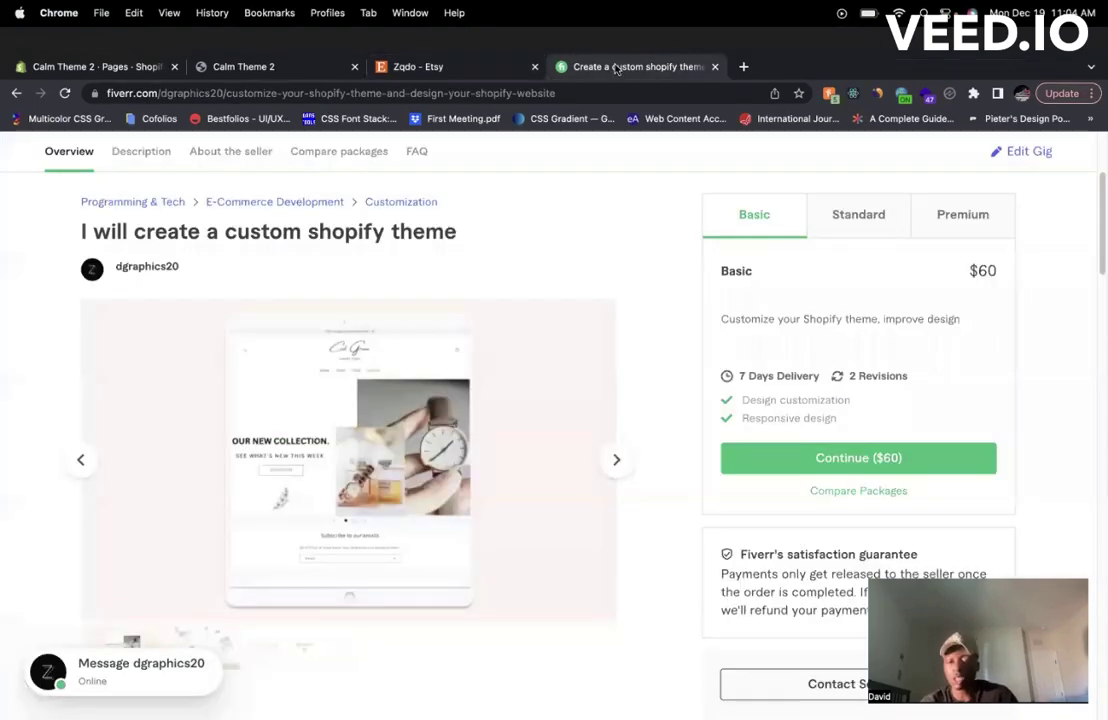